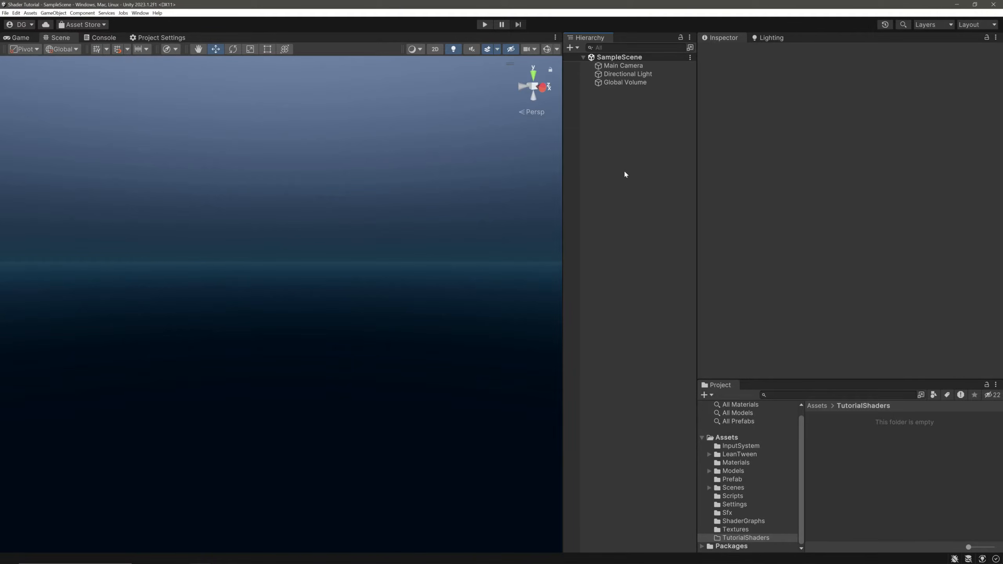
- Add a 3D cube to SampleScene
right_click(629, 170)
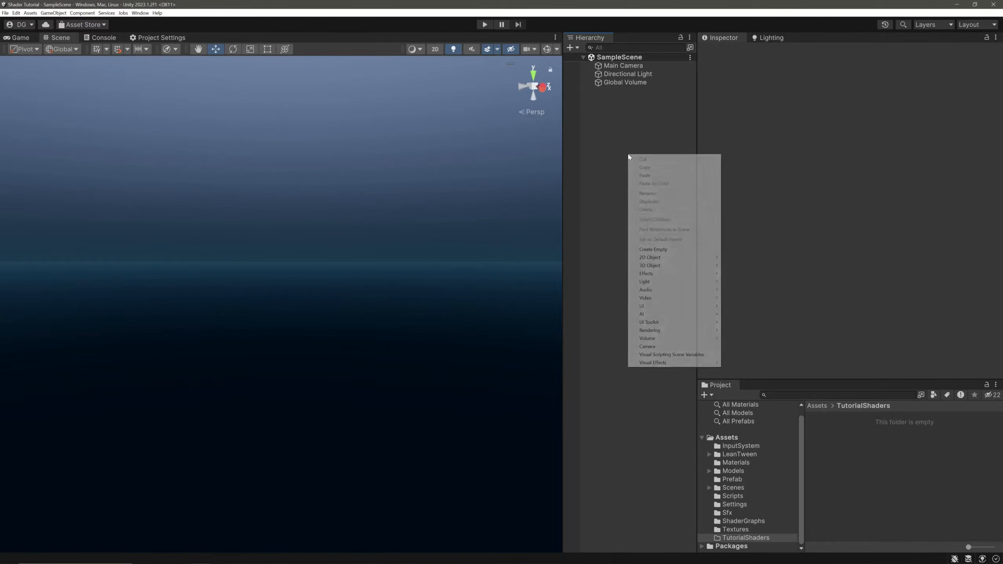
mouse_move(679, 265)
left_click(762, 267)
- Duplicate the cube and place the copy beside the original
left_click(611, 91)
key("ctrl+d")
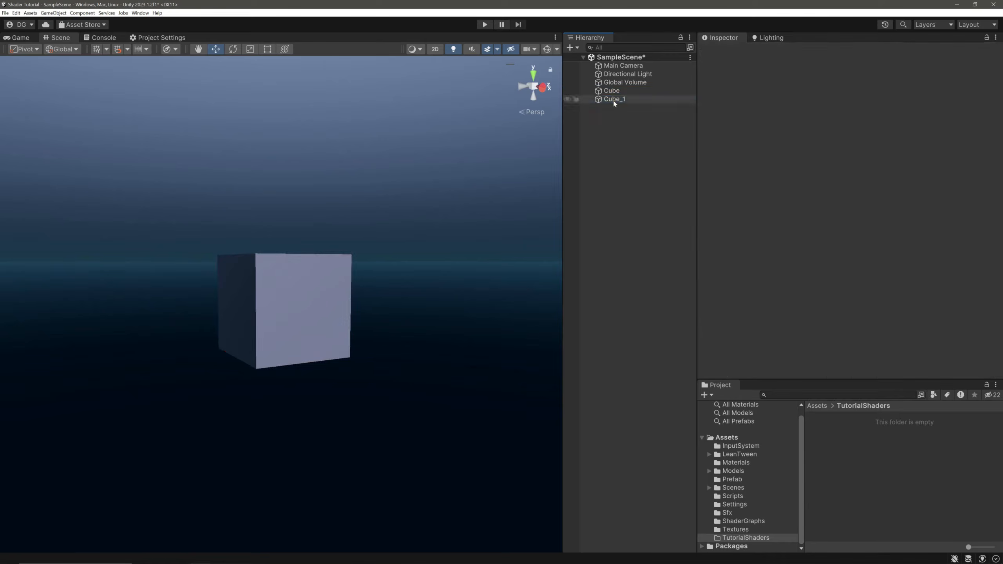
double_click(615, 102)
left_click_drag(329, 317, 366, 237, "alt")
scroll(366, 238, "down", 5)
middle_click_drag(386, 316, 418, 312)
- Create a material named Outline in the TutorialShaders folder
left_click(852, 449)
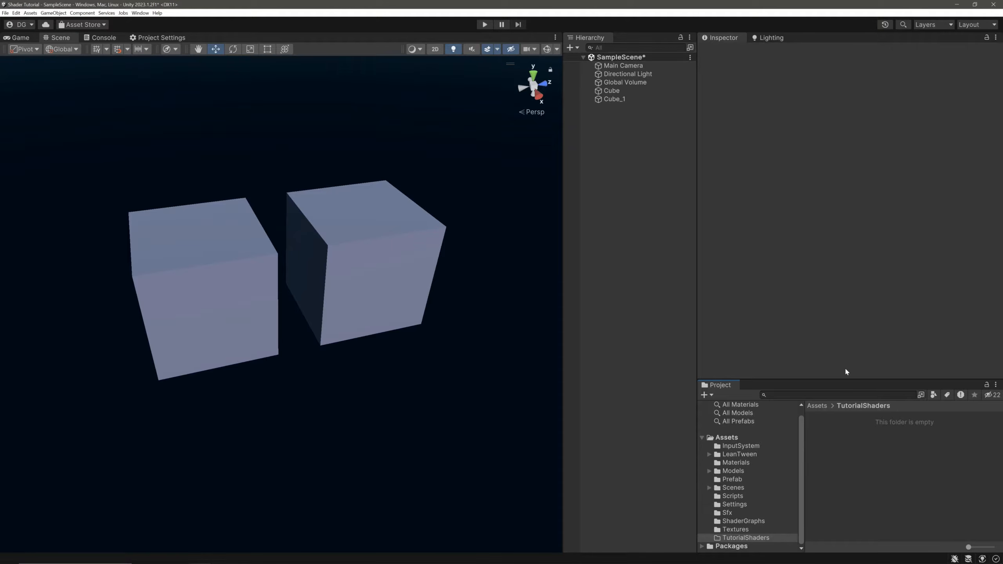
right_click(914, 474)
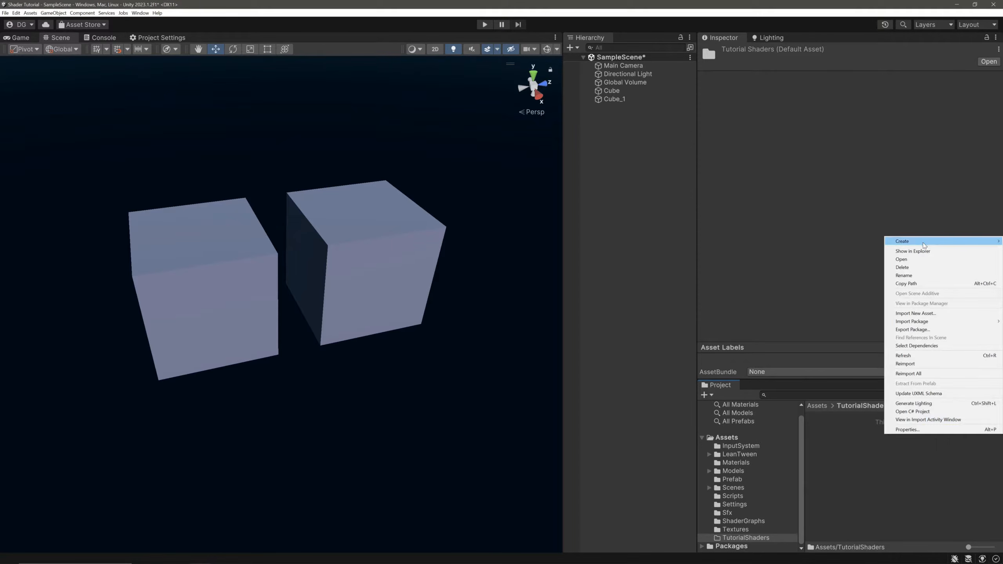
mouse_move(924, 245)
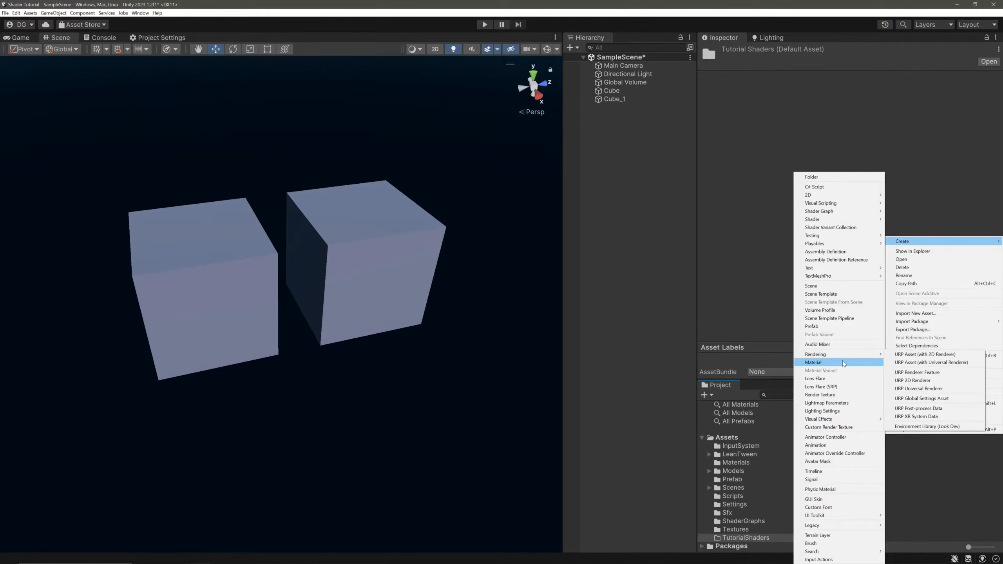
left_click(844, 363)
type("Outline")
key("Return")
- Set the Outline material's shader to Universal Render Pipeline/Unlit and its base map colour to black
left_click(826, 61)
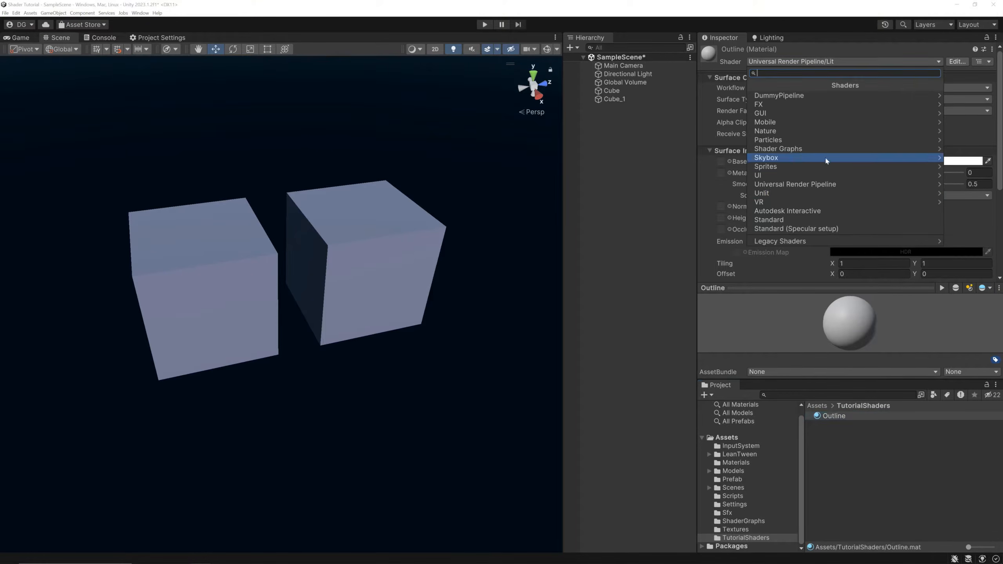
left_click(811, 184)
left_click(793, 176)
left_click(881, 139)
left_click_drag(921, 233, 895, 261)
left_click(808, 247)
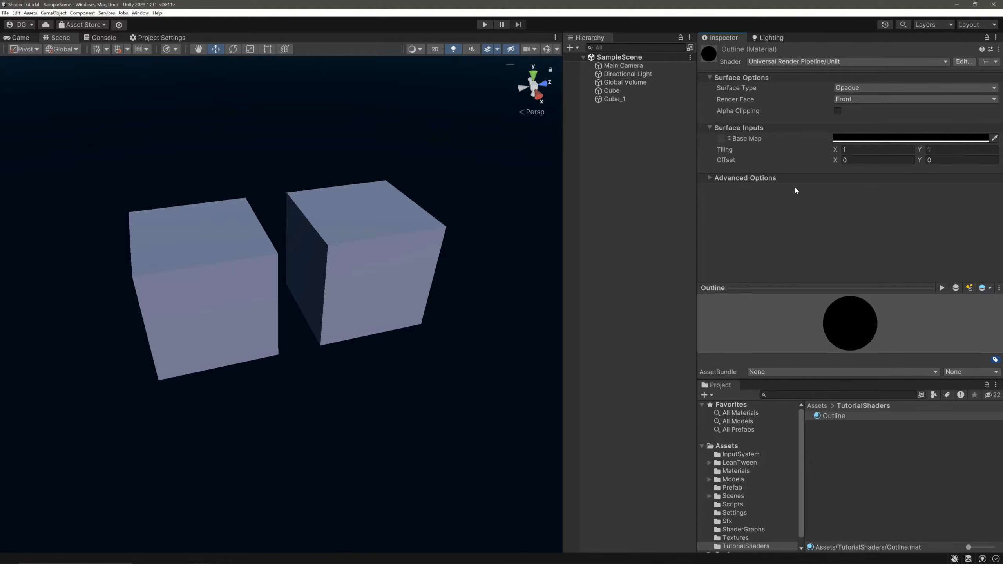
- Scale Cube_1 to 1.1 on all axes and apply the Outline material to it
left_click(637, 99)
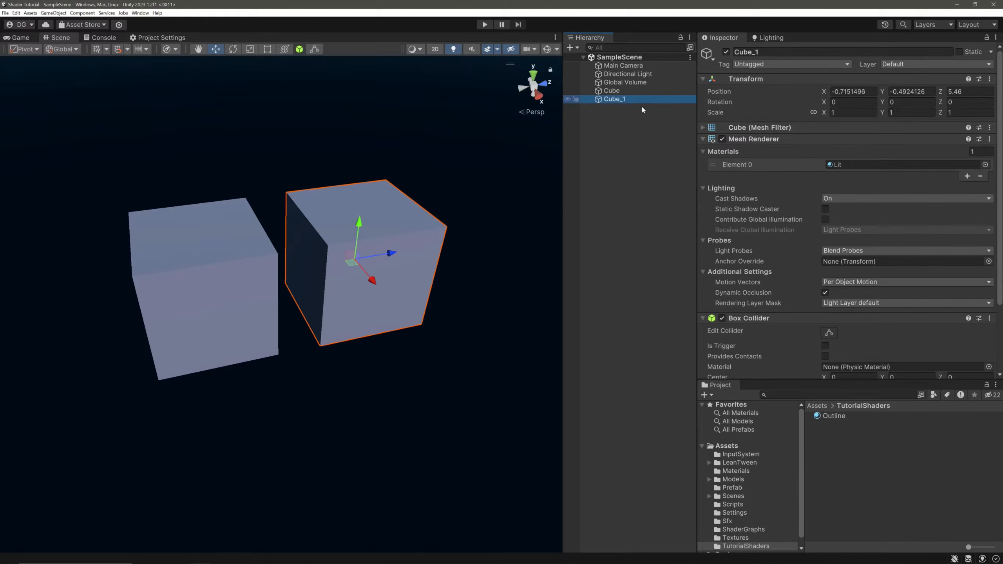
left_click(840, 113)
type("1.1")
key("Return")
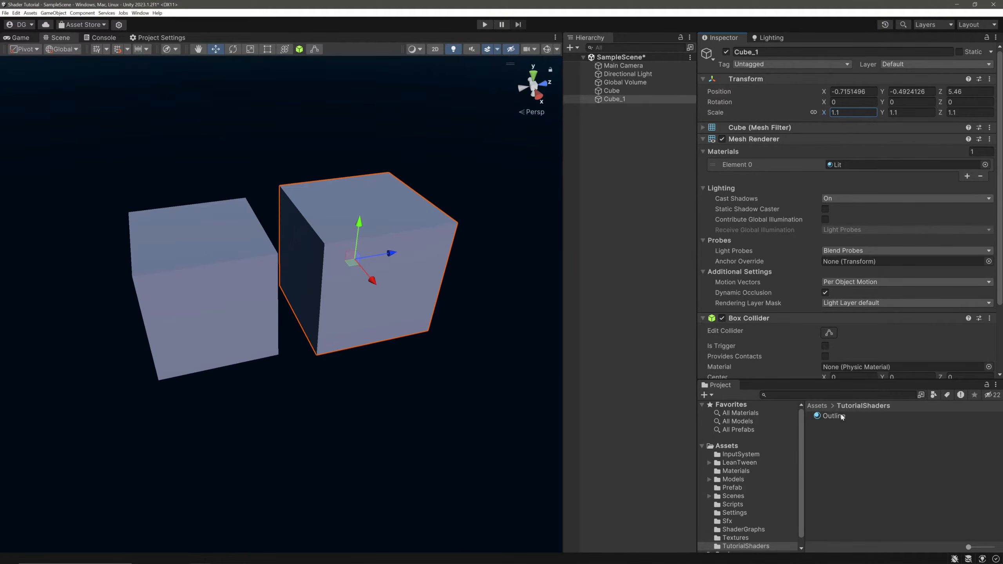
left_click_drag(838, 417, 414, 236)
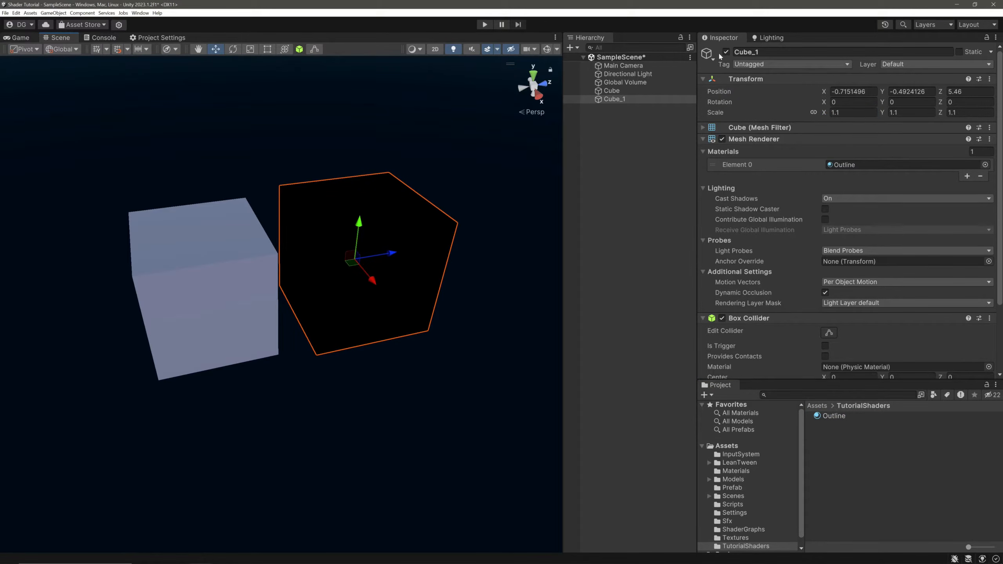
- Make Cube_1 a child of Cube and set its local Z position to 0
left_click_drag(629, 98, 647, 94)
left_click(970, 91)
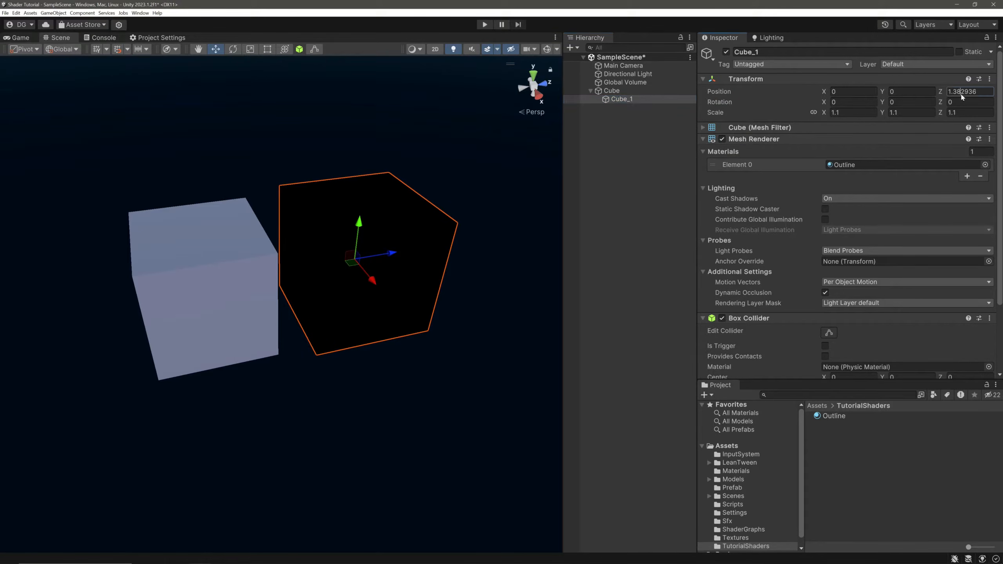
type("0")
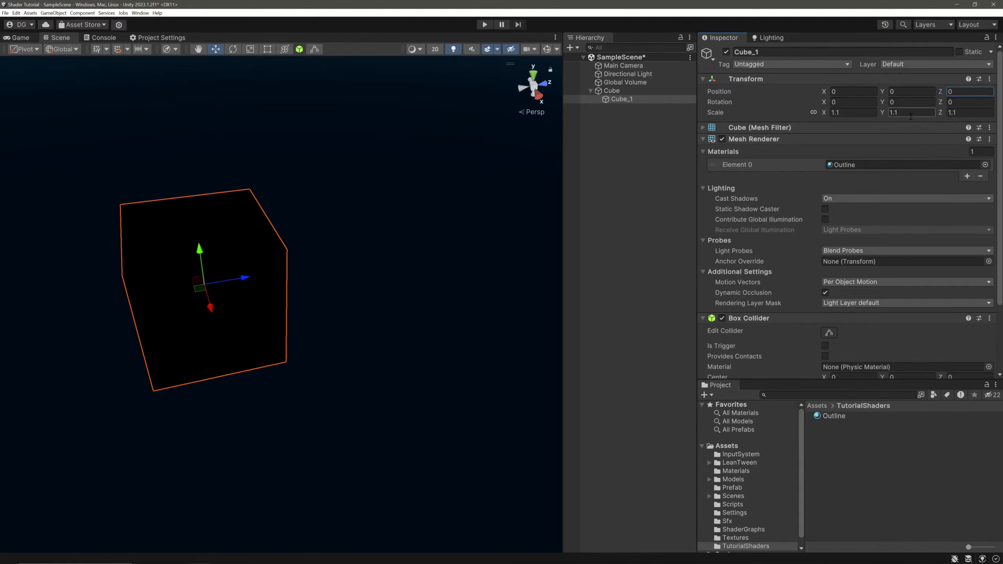
- Set the Outline material's render face to Back and inspect the outlined cube from another angle
left_click(838, 417)
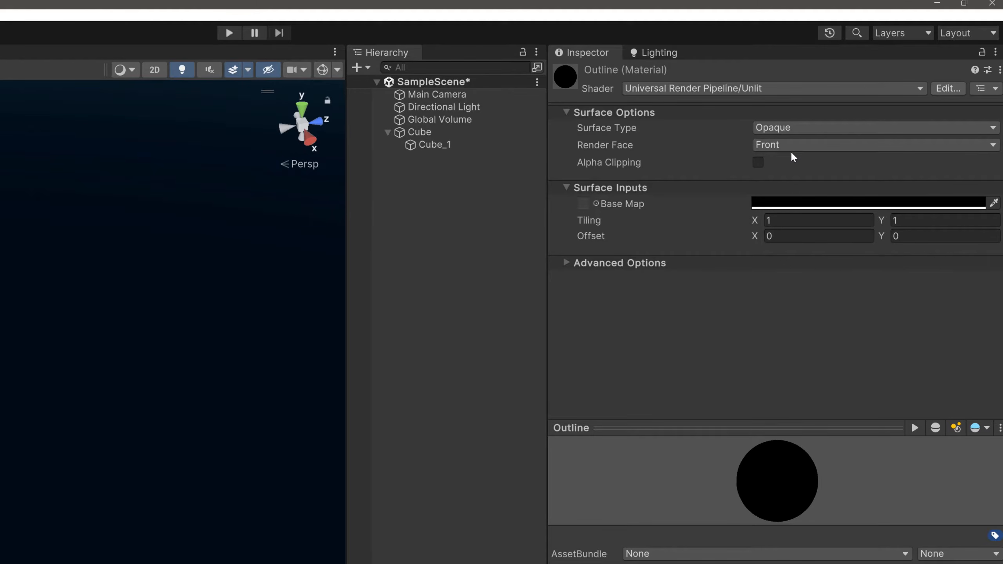
left_click(839, 115)
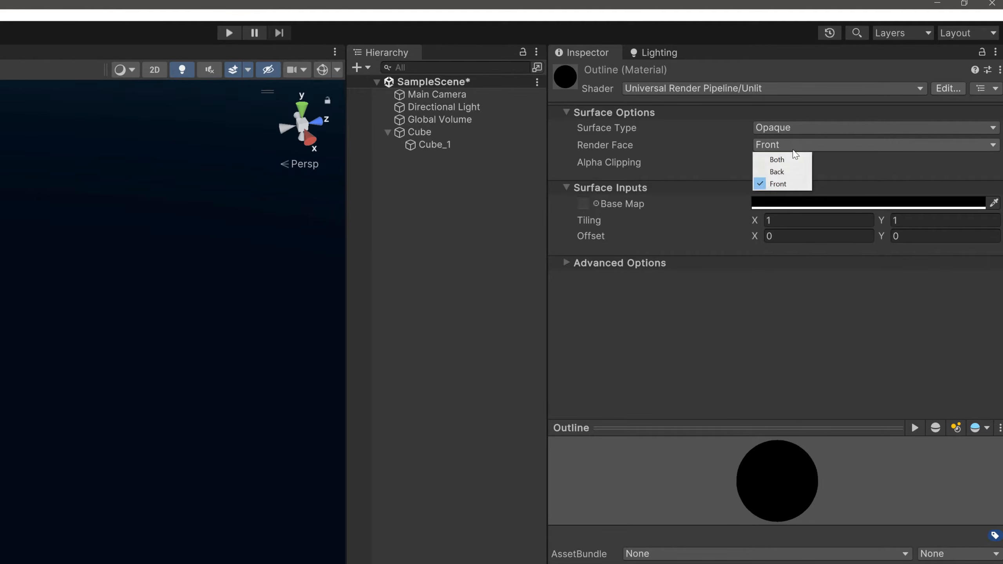
left_click(784, 172)
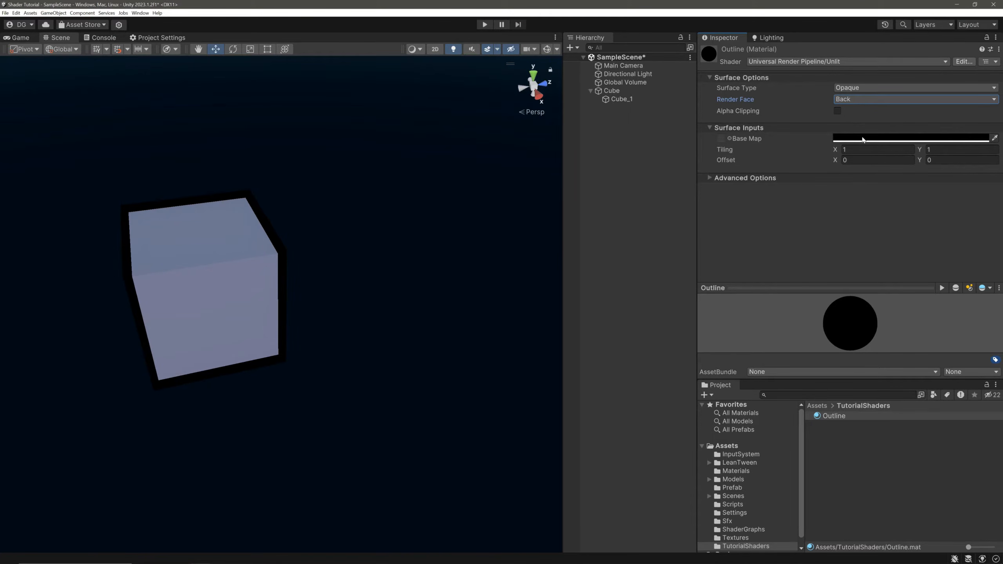
left_click_drag(281, 347, 392, 378, "alt")
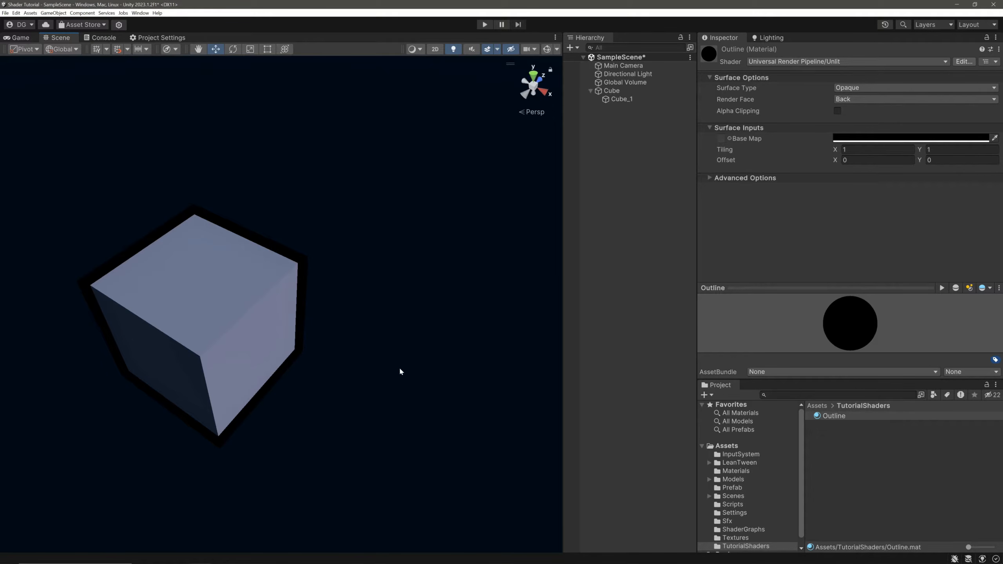
left_click(617, 92)
left_click(621, 99)
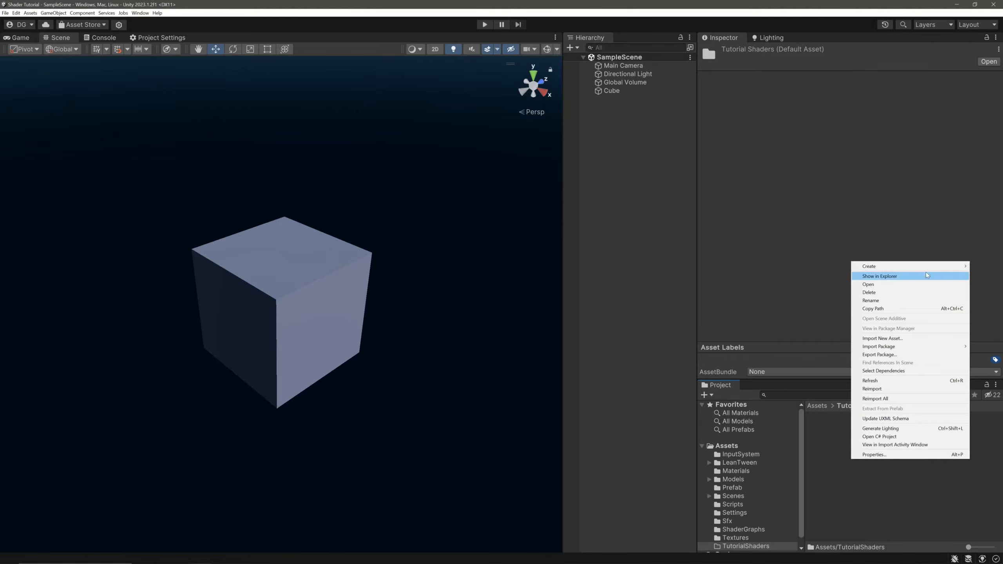
- Create a URP Unlit Shader Graph named OutlineShader in the TutorialShaders folder
mouse_move(929, 267)
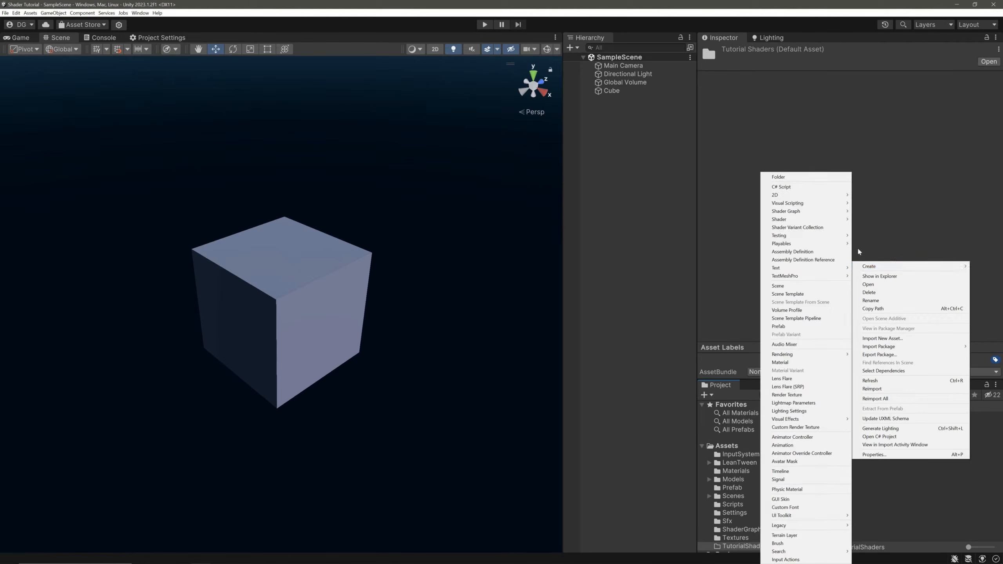
mouse_move(821, 213)
mouse_move(899, 212)
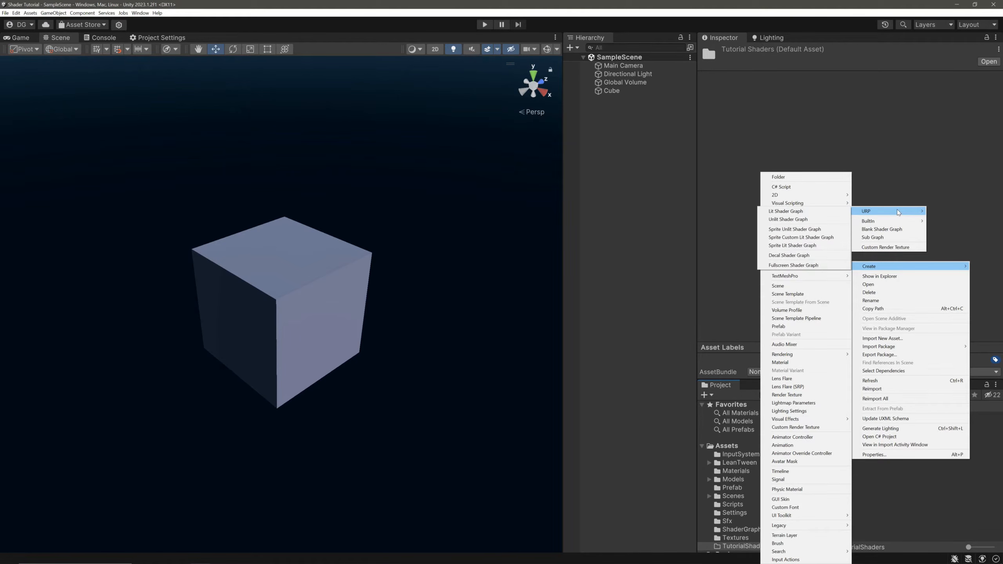
left_click(817, 220)
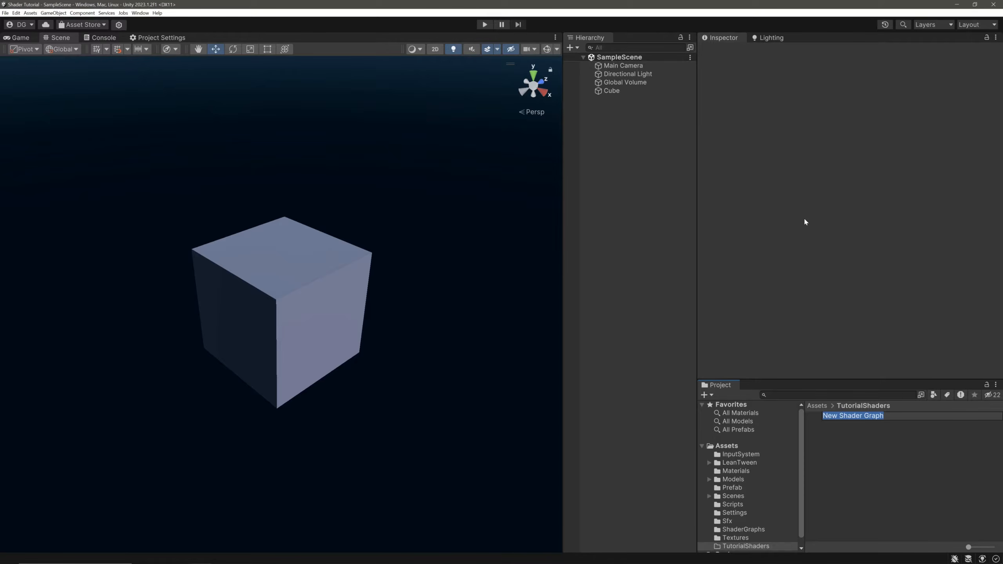
type("OutlineShader")
key("Return")
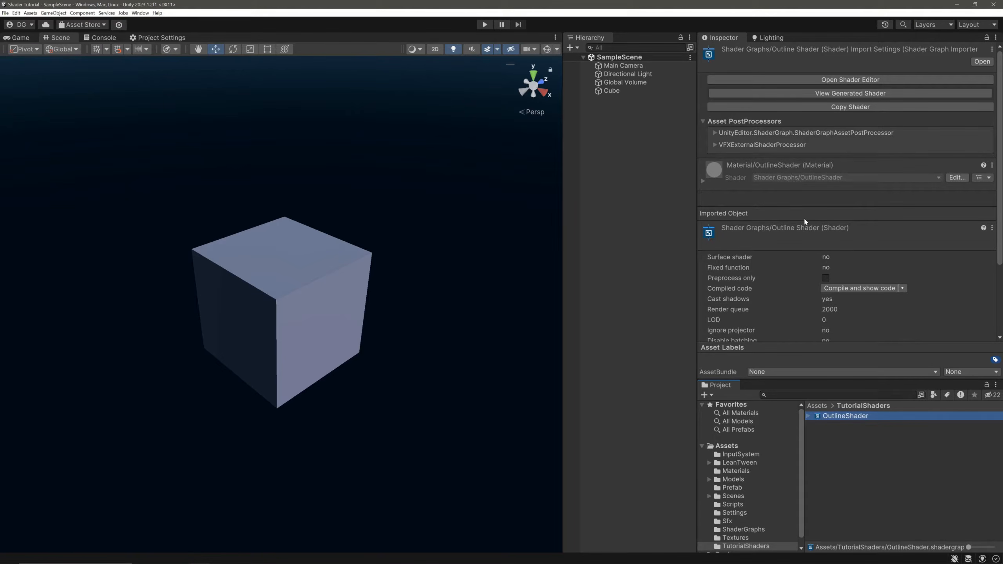
- Create a material named Outline from OutlineShader and apply it to the cube in the scene
right_click(859, 415)
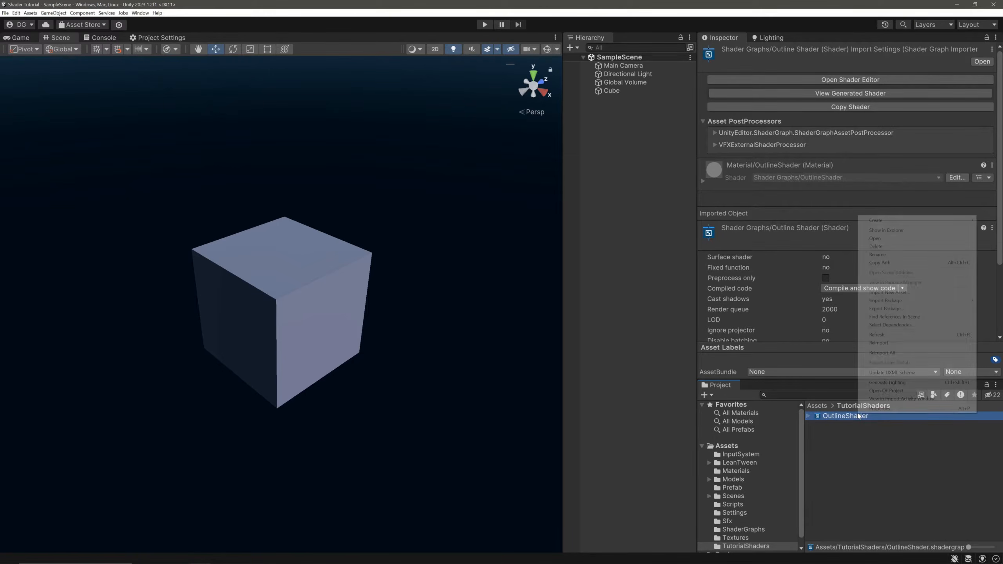
mouse_move(902, 223)
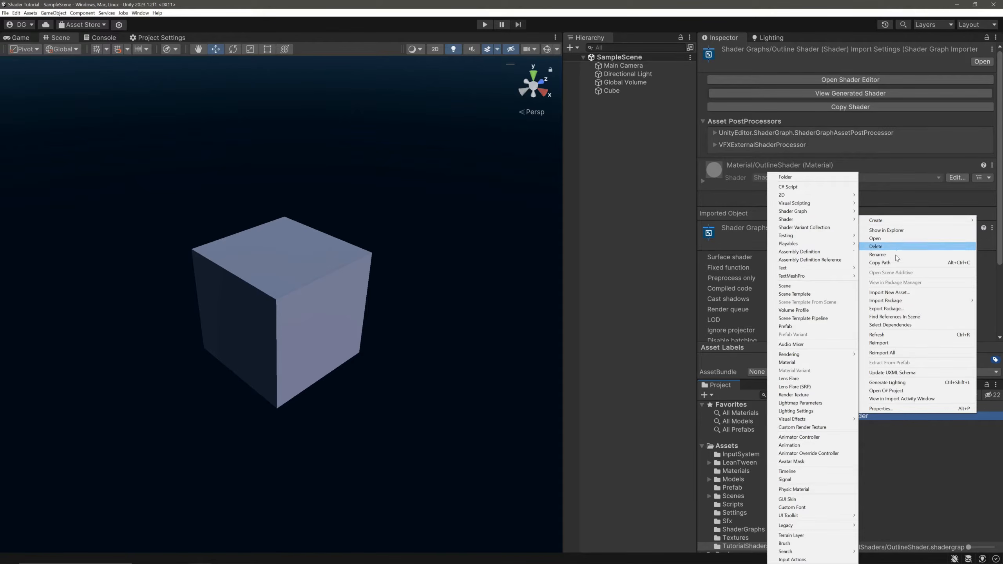
left_click(810, 363)
type("Outline")
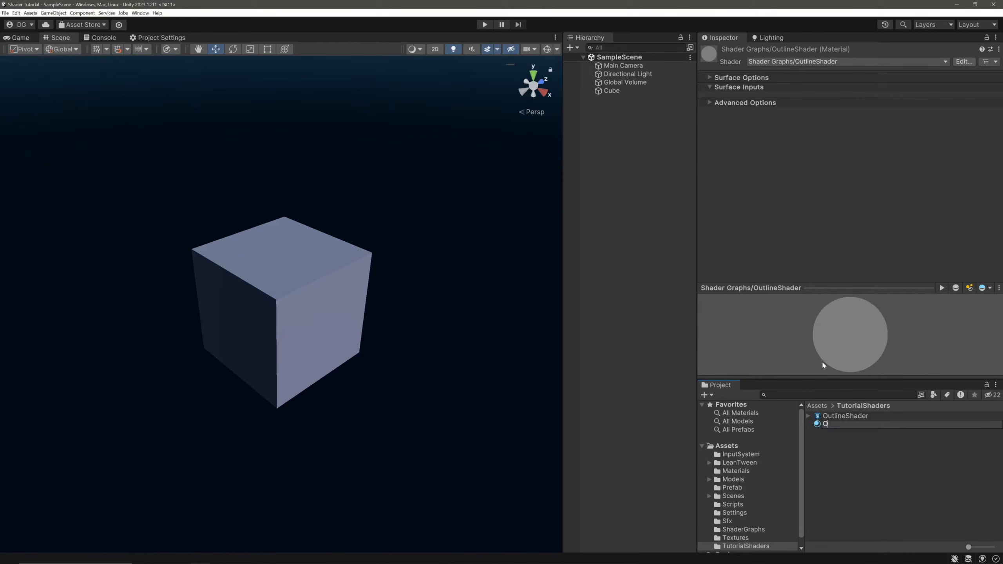
key("Return")
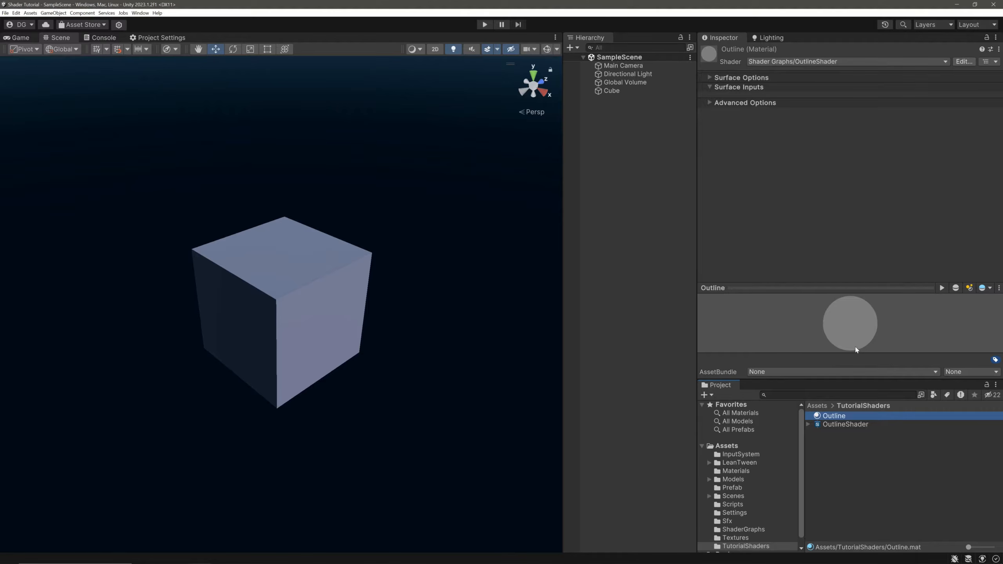
left_click_drag(830, 416, 325, 290)
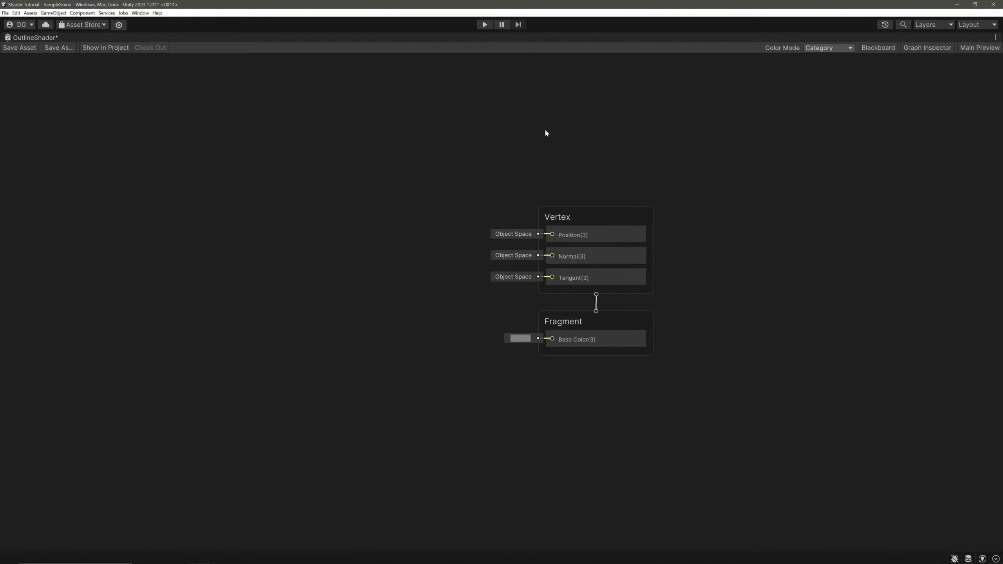
- Add a Float property named OutlineThickness to the OutlineShader graph and place it as a node in the graph
left_click(879, 47)
left_click(924, 48)
left_click(171, 309)
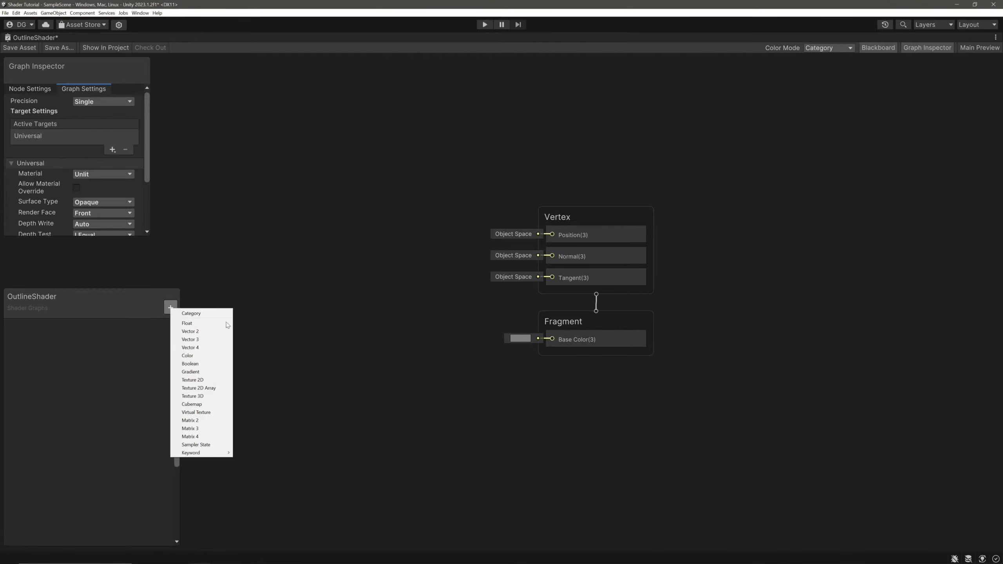
left_click(182, 327)
type("Out")
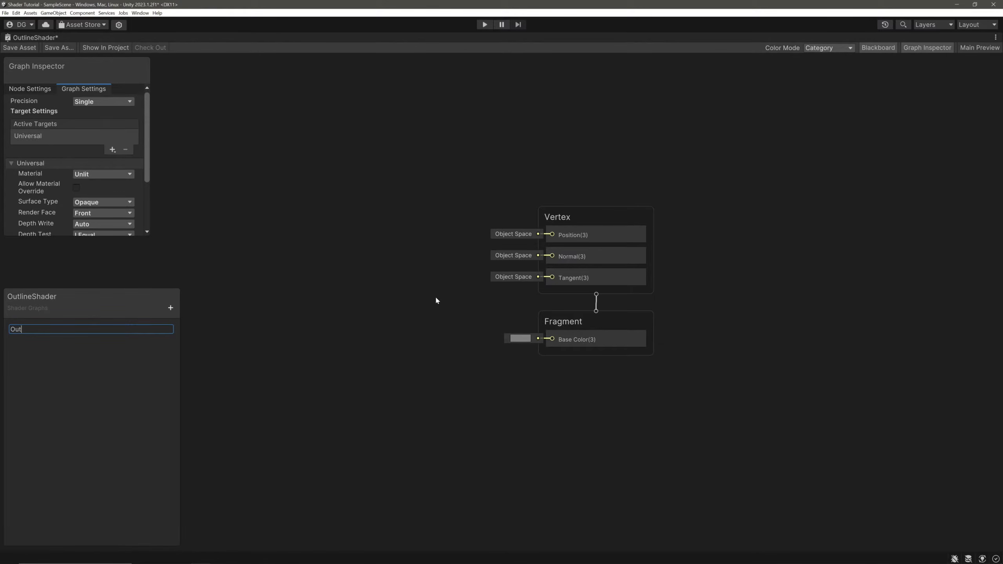
type("lineThickness")
key("Return")
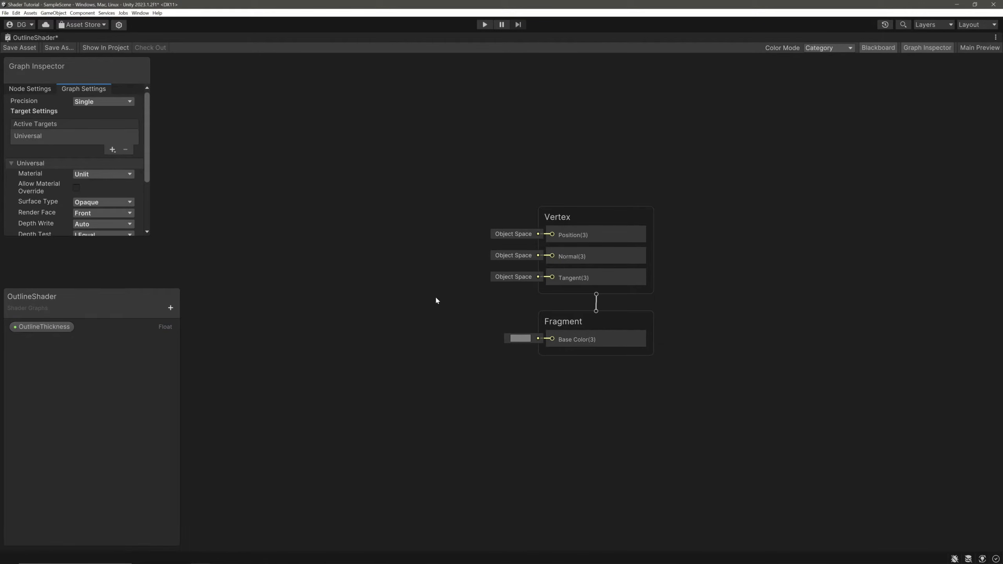
left_click_drag(51, 327, 236, 253)
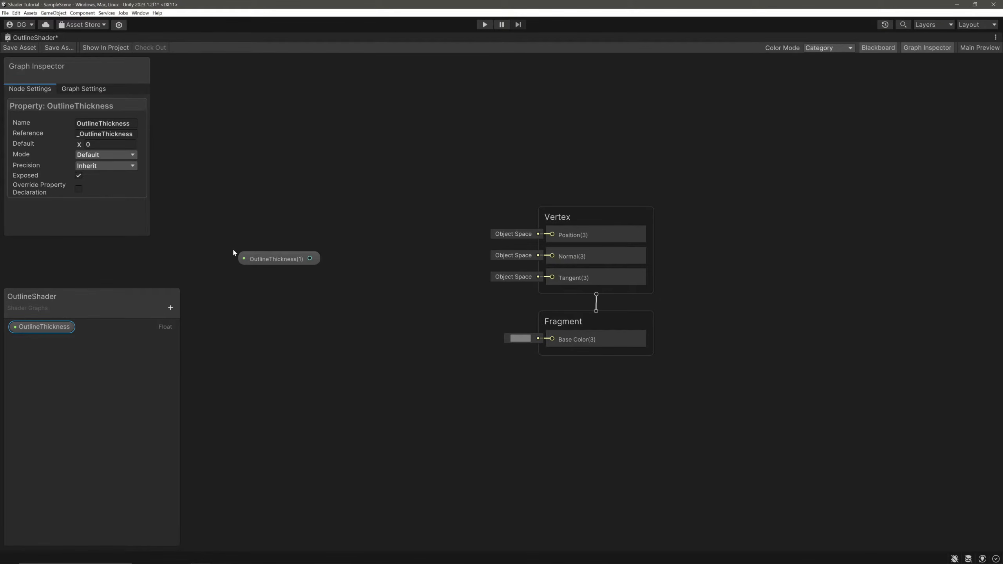
- Add a Position node above the OutlineThickness node and set its space to Object
left_click(266, 124)
key("space")
type("pos")
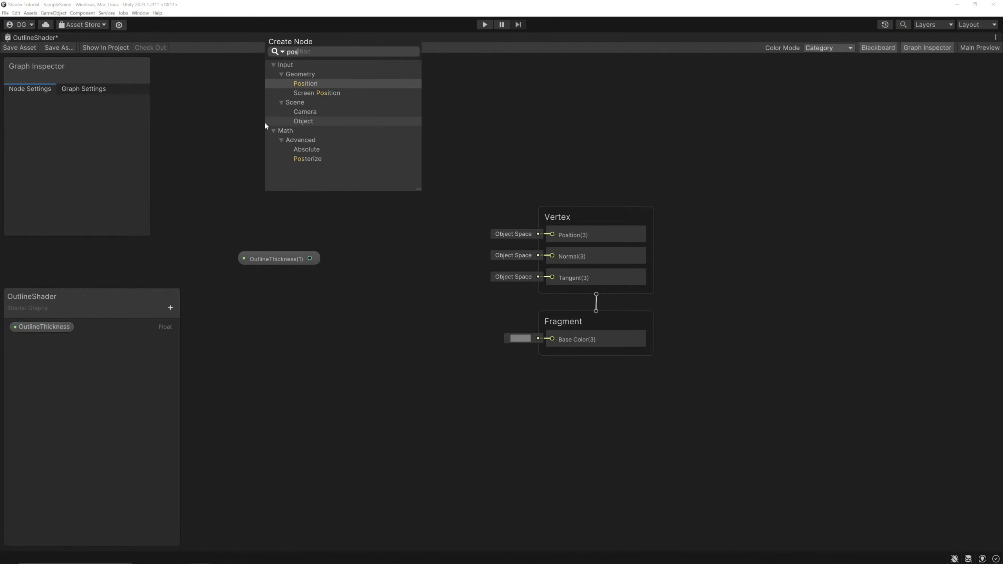
key("Return")
left_click_drag(330, 135, 302, 131)
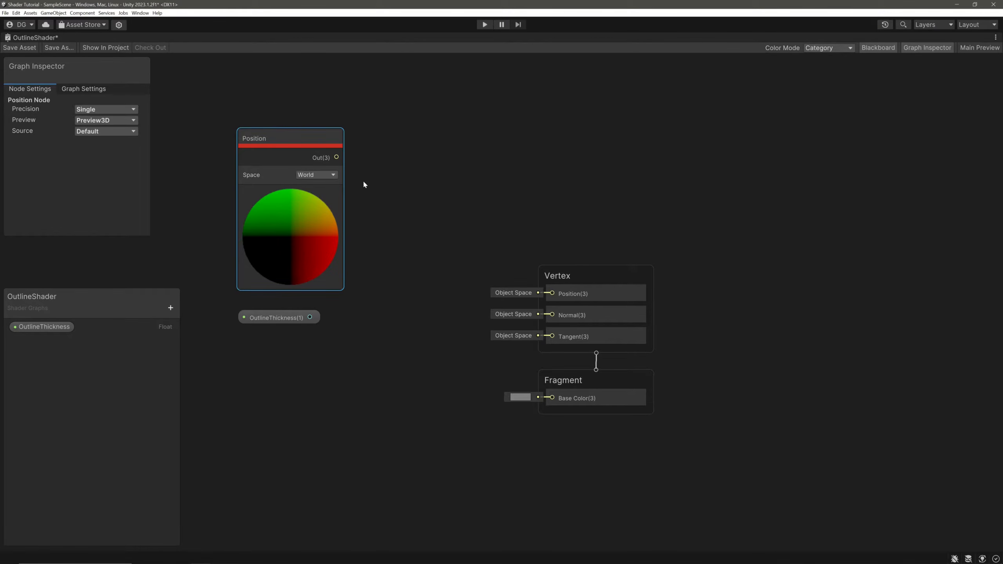
left_click(323, 176)
left_click(329, 186)
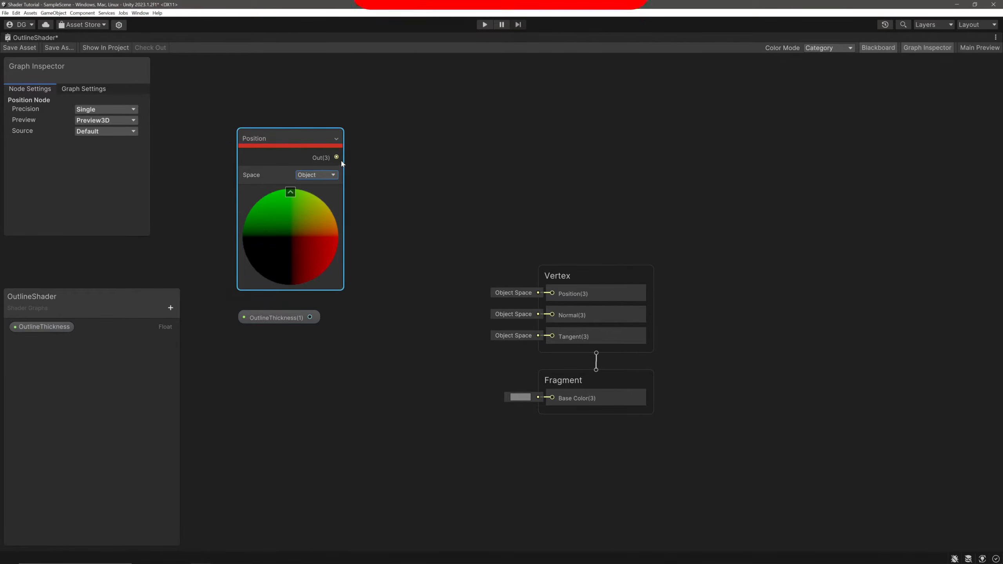
- Multiply the Position output by OutlineThickness with a Multiply node, collapse its preview, and move OutlineThickness just below the Position node
left_click_drag(337, 157, 397, 179)
type("mul")
key("Return")
left_click_drag(310, 318, 397, 213)
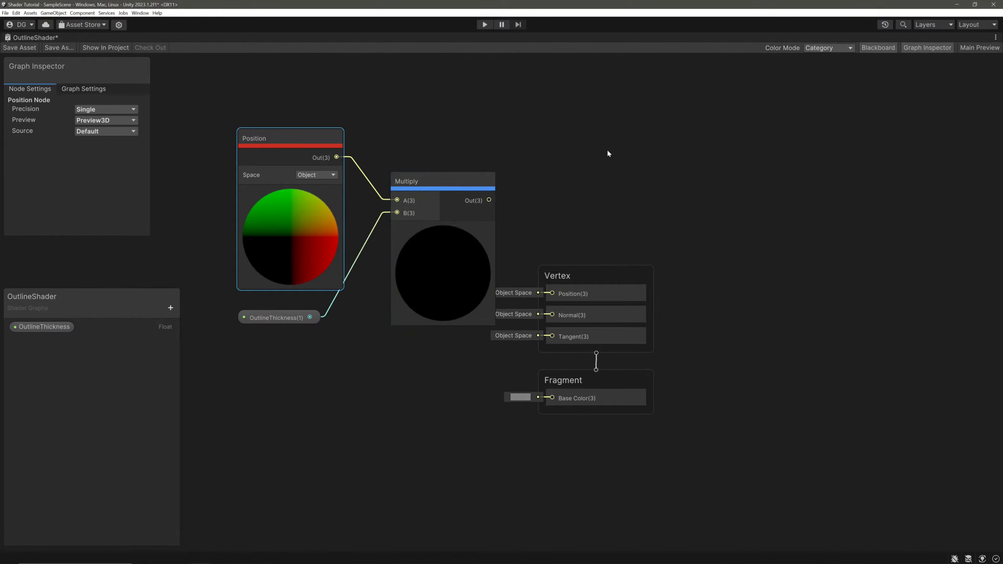
left_click(445, 229)
left_click_drag(298, 319, 321, 302)
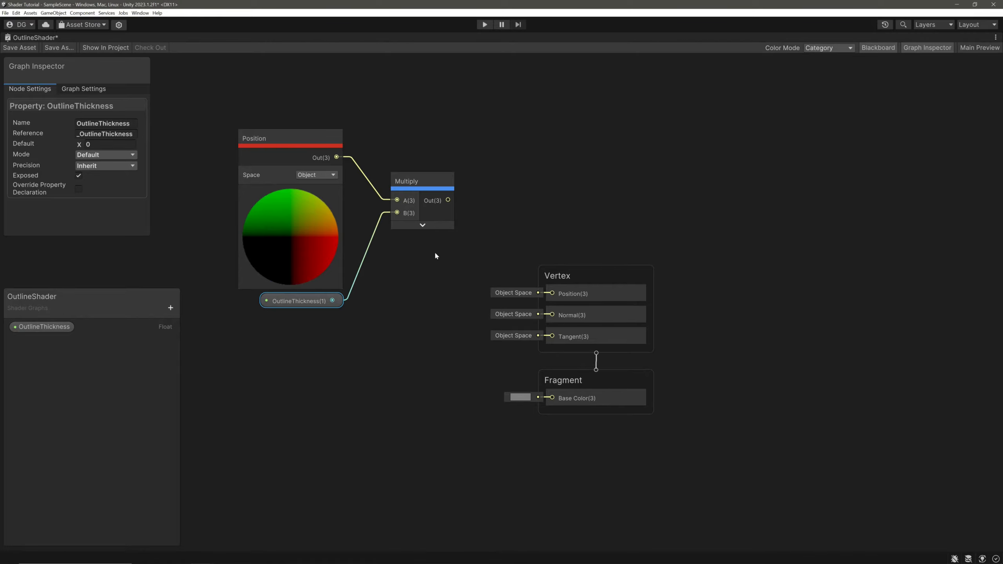
- Connect the Multiply output to the Vertex Position input, and set OutlineThickness to 1.34 on the cube's Outline material
left_click_drag(448, 200, 554, 294)
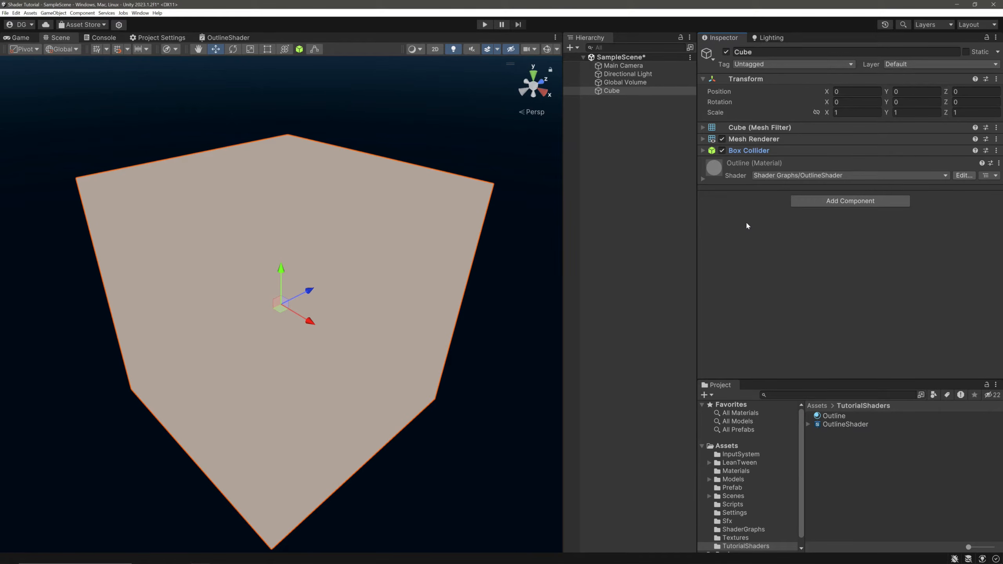
left_click(738, 178)
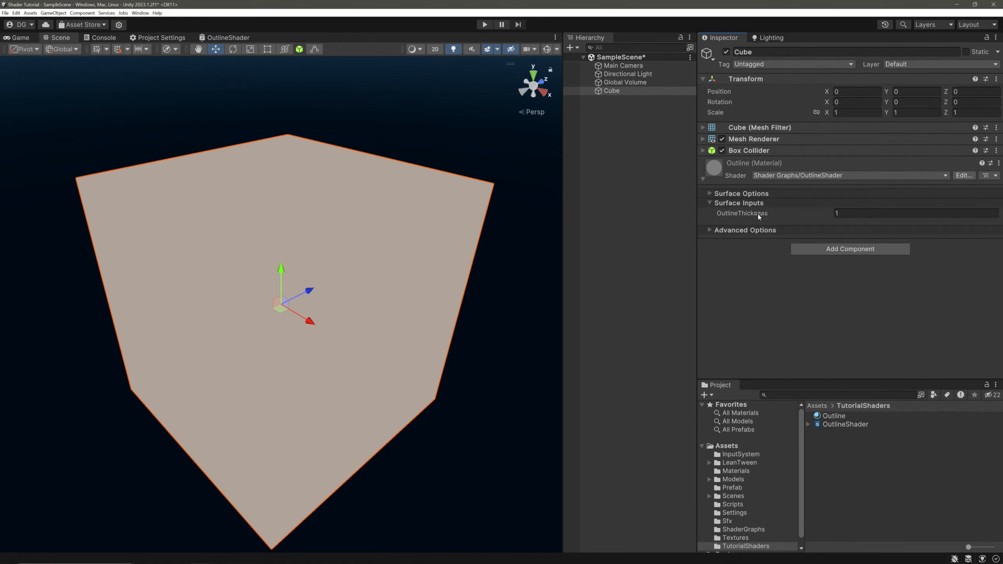
mouse_move(758, 215)
left_mouse_down()
mouse_move(749, 213)
mouse_move(763, 207)
left_mouse_up()
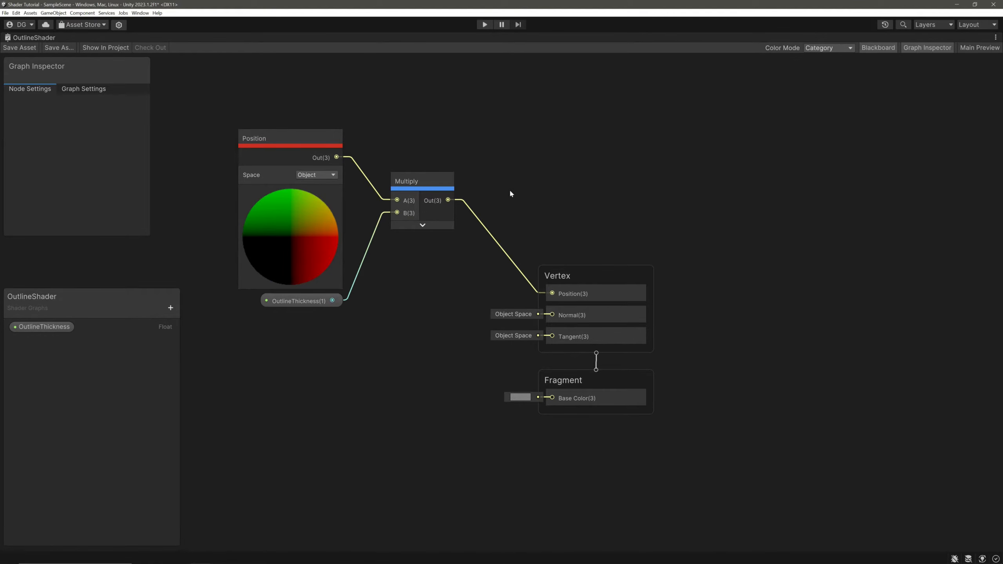
- Add a Color property named OutlineColor to the OutlineShader graph and connect its node to the Fragment's Base Color
left_click(171, 307)
left_click(183, 354)
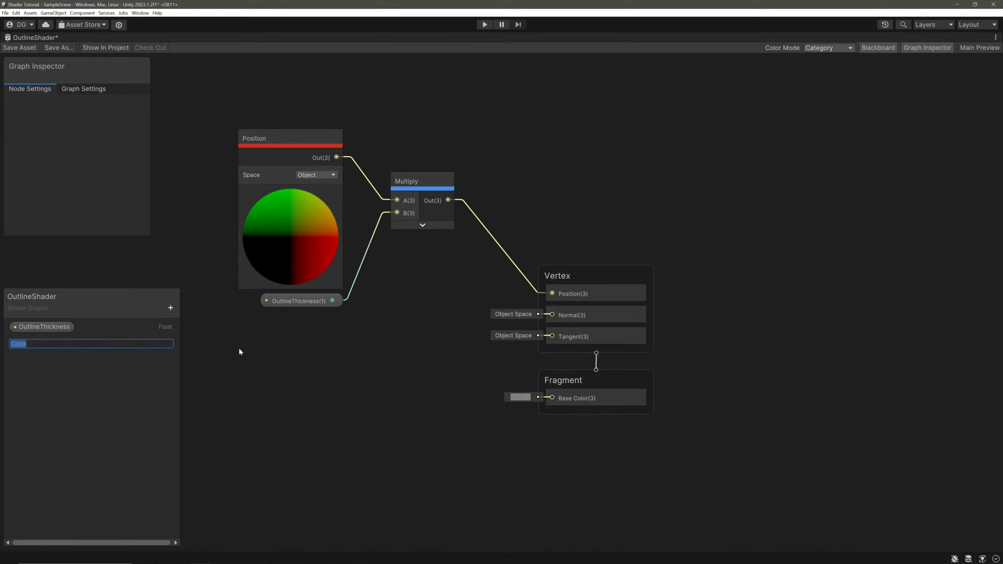
type("Outline")
key("Return")
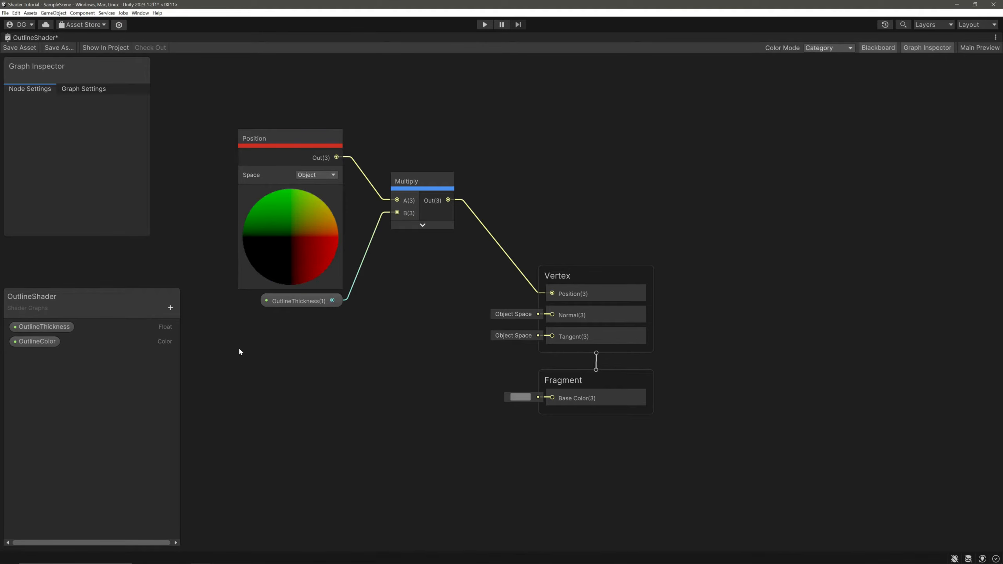
left_click(32, 342)
left_click_drag(439, 396, 440, 397)
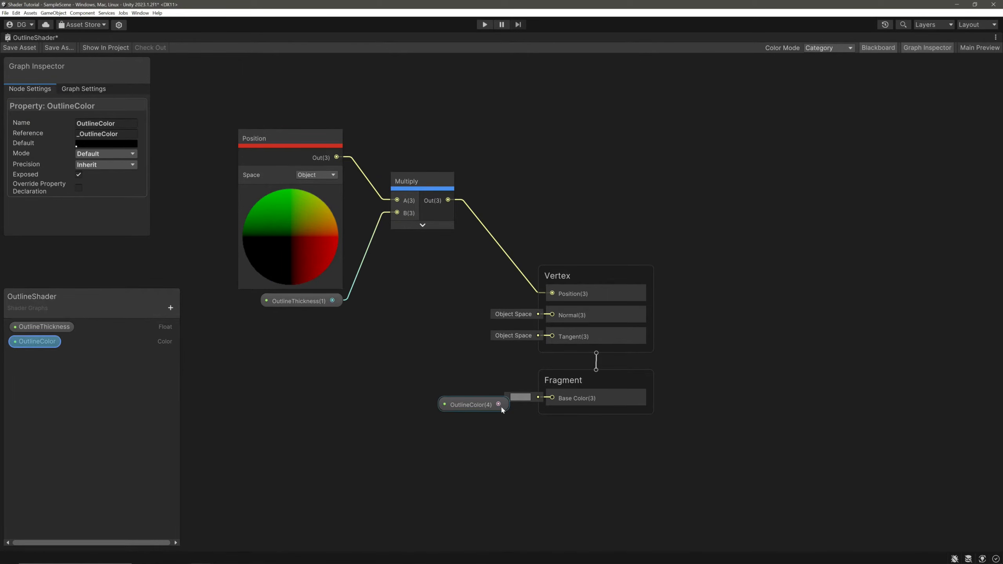
left_click_drag(498, 404, 576, 401)
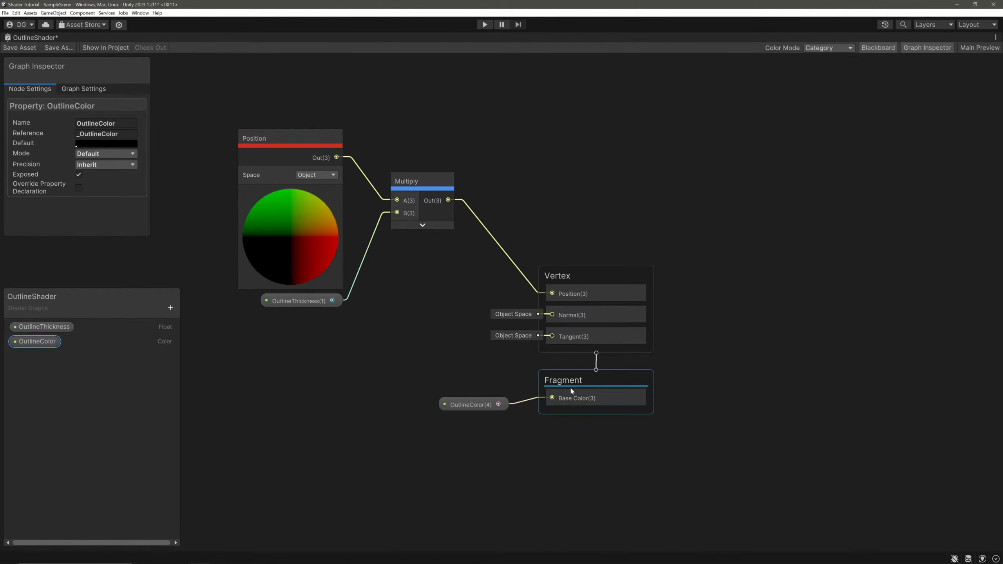
- Set the OutlineShader graph's Render Face to Back
left_click(87, 90)
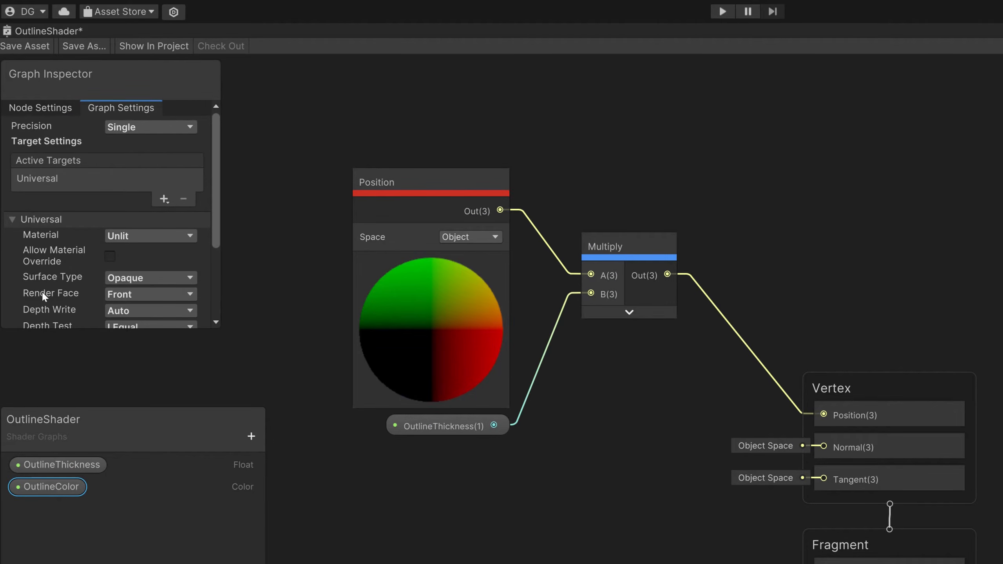
left_click(149, 294)
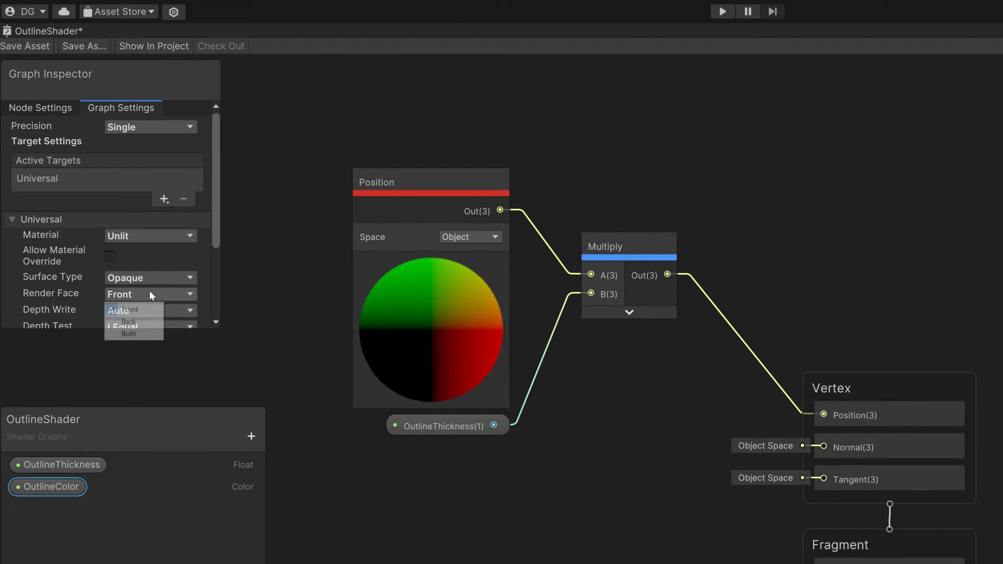
left_click(135, 322)
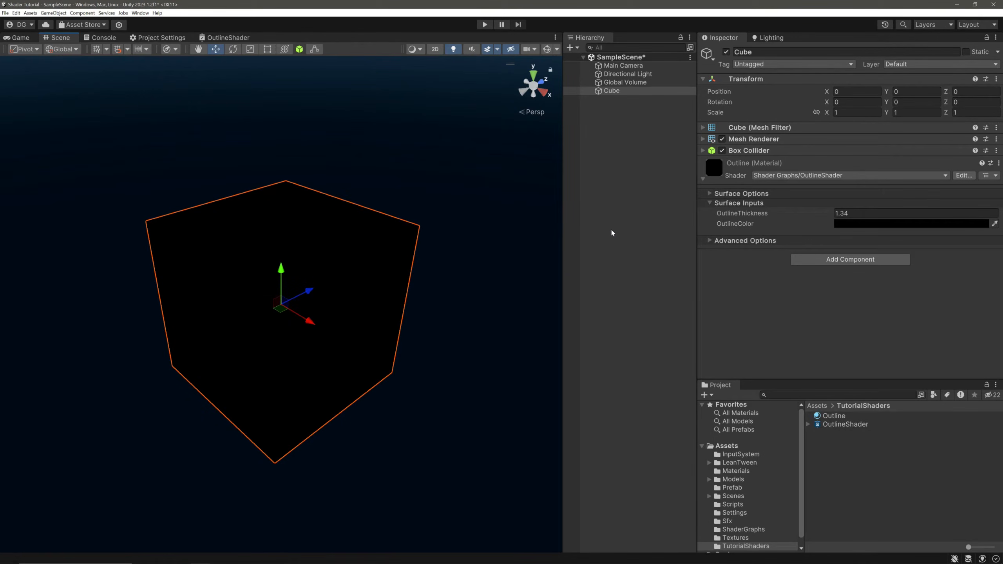
- Add a second material slot to the cube's Mesh Renderer and assign the White material to it
left_click(754, 138)
left_click(993, 178)
type("white")
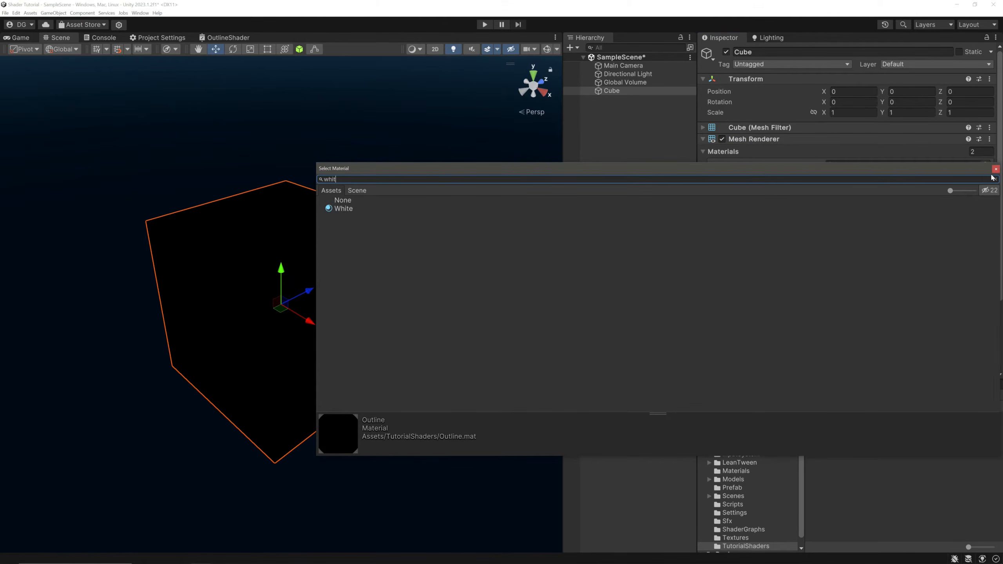
key("Down")
key("Return")
- Set OutlineThickness to 1.07 on the cube's Outline material
scroll(992, 177, "down", 5)
left_click(881, 289)
type("1")
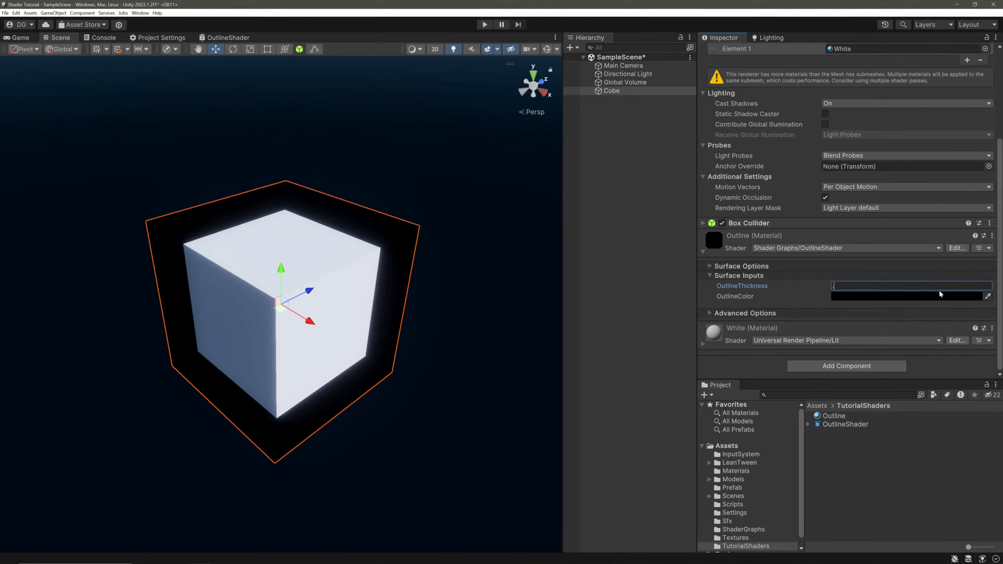
scroll(403, 285, "up", 5)
left_click_drag(820, 288, 822, 289)
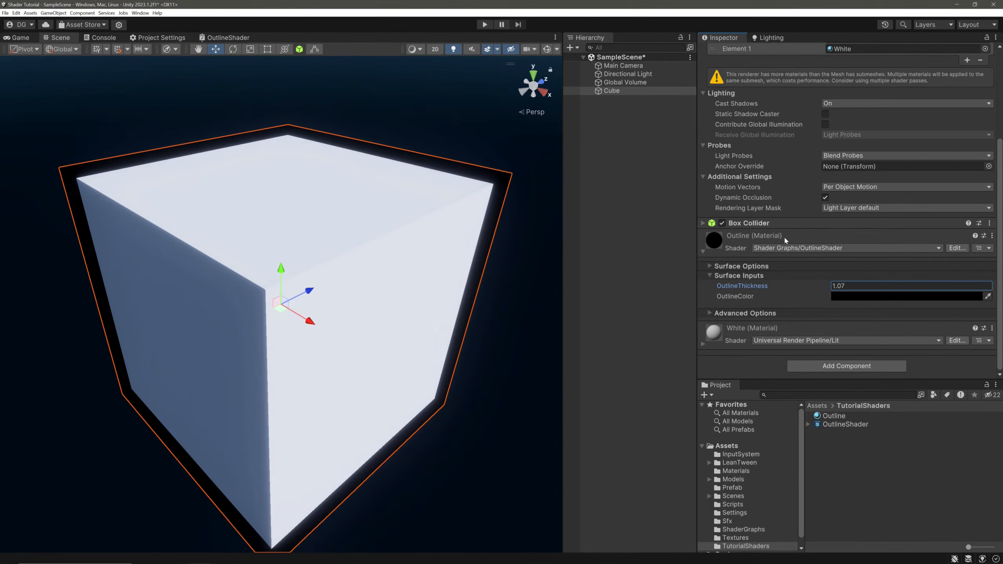
- Rotate the cube in the scene to about 204° on Y and -66° on Z
scroll(371, 272, "down", 5)
left_click_drag(405, 249, 424, 218, "alt")
key("e")
left_click_drag(277, 313, 117, 332)
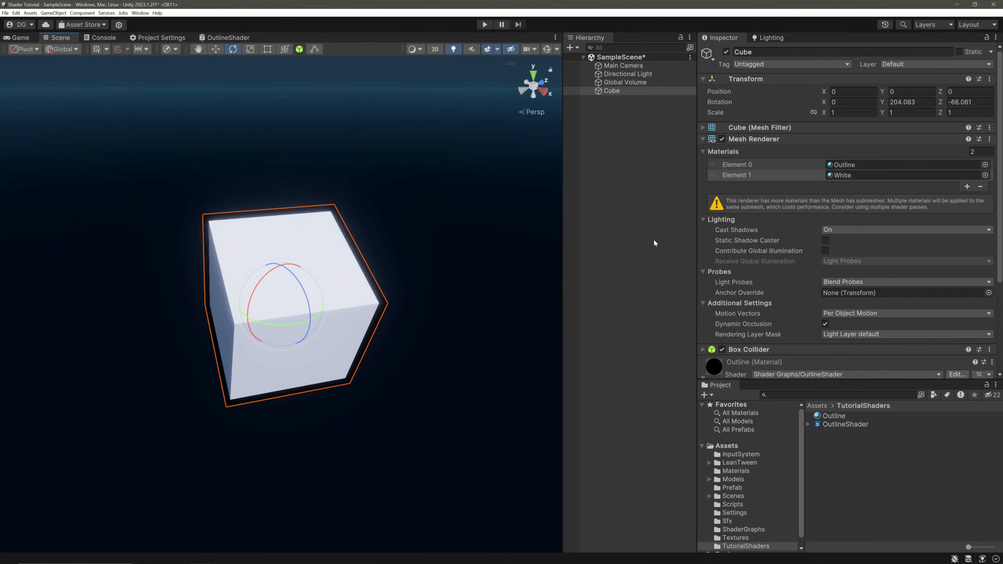
- Delete the cube and add the Suzanne model from the Models/Suzanne folder to the scene
left_click(612, 90)
key("Delete")
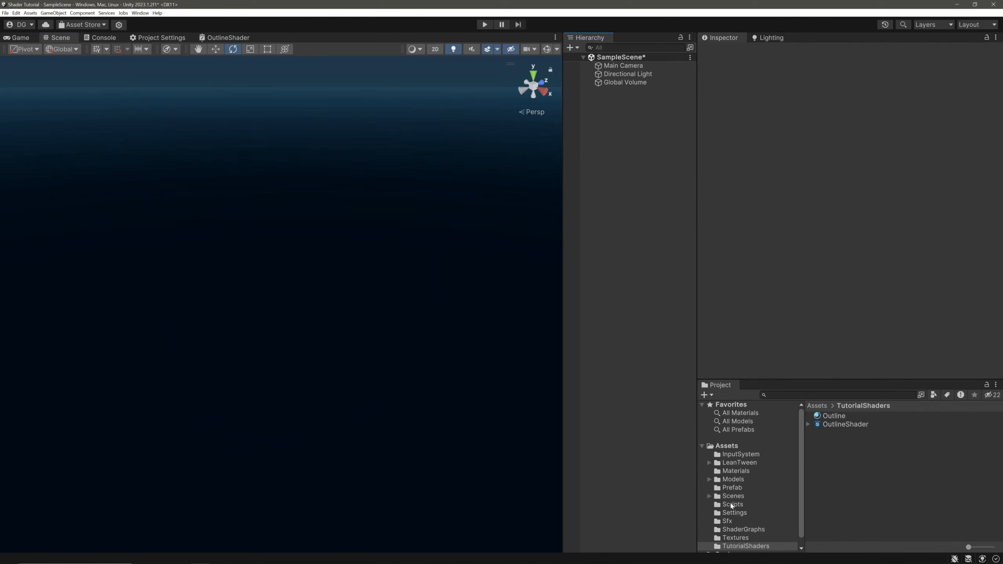
left_click(733, 480)
double_click(836, 432)
left_click_drag(838, 416, 651, 233)
- Add a second material slot to Suzanne's Mesh Renderer, assign the Outline material to it, and deselect the model
left_click(970, 203)
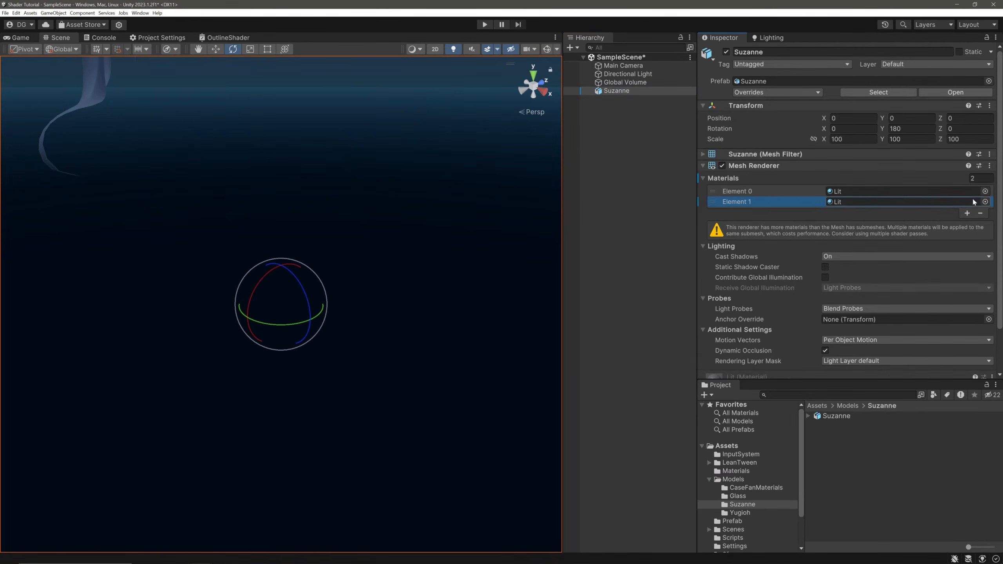
left_click(986, 202)
type("outl")
double_click(358, 244)
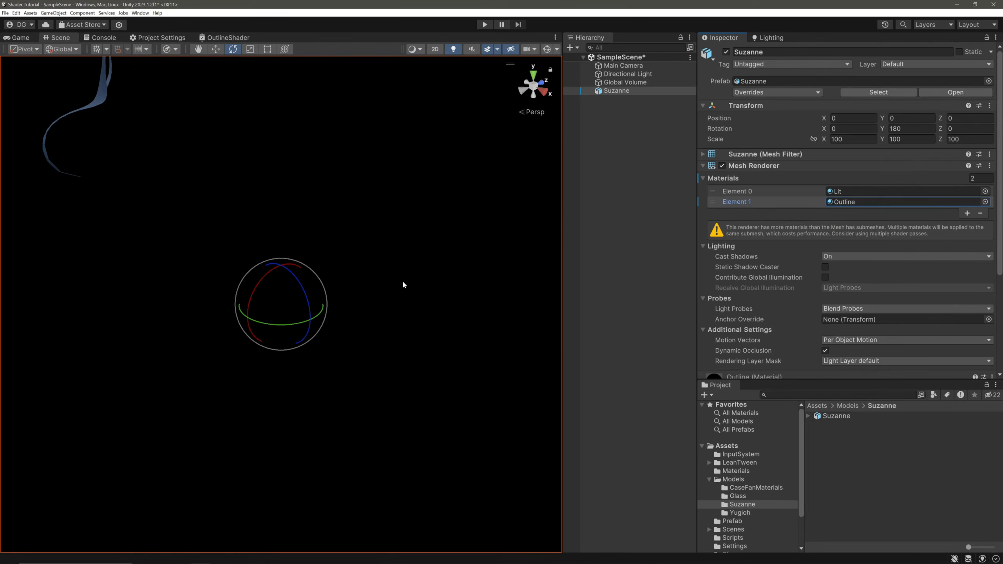
key("f")
key("w")
left_click_drag(220, 316, 332, 273, "alt")
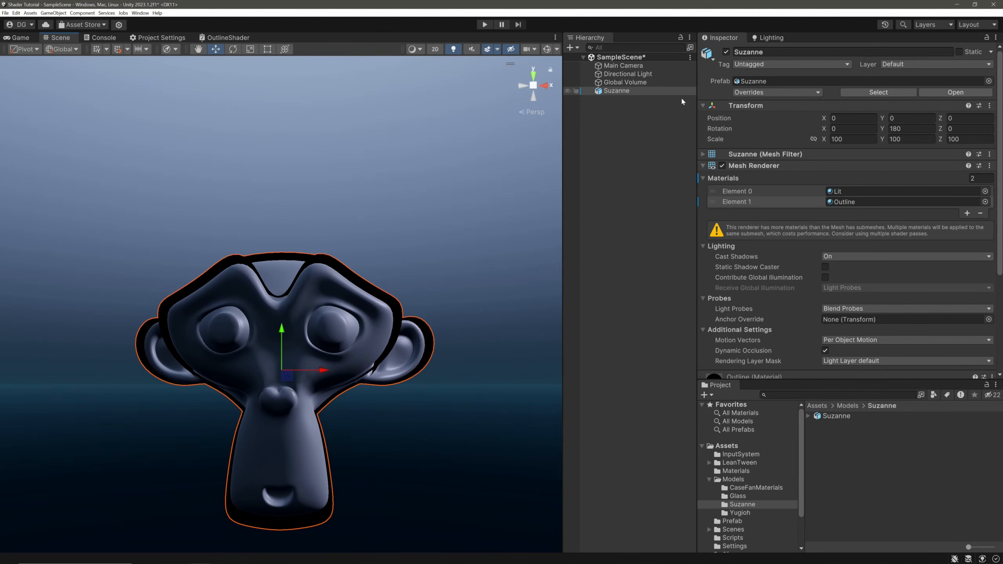
left_click(645, 137)
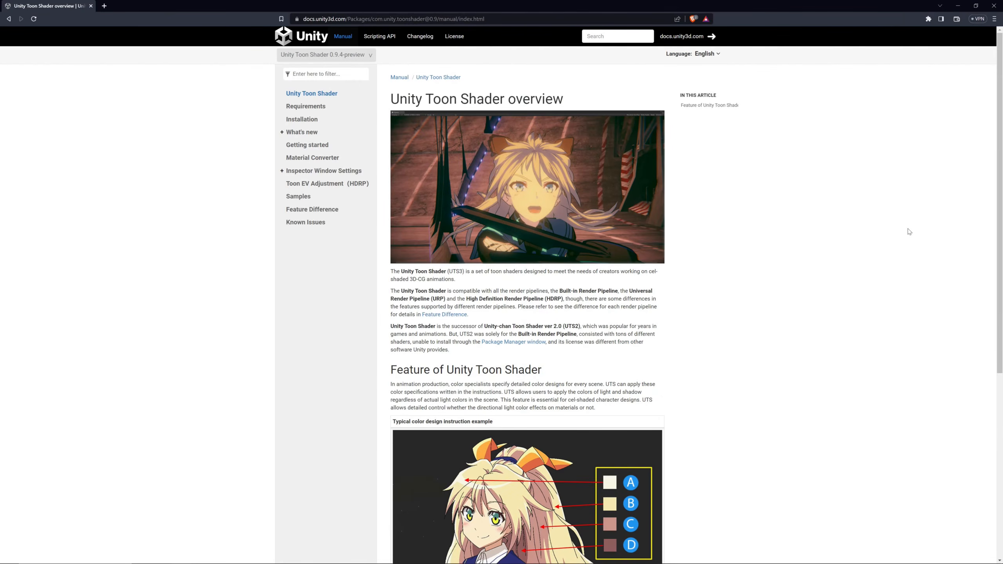
- Read through the Unity Toon Shader overview and its feature section in the browser
scroll(905, 235, "down", 5)
scroll(897, 235, "down", 3)
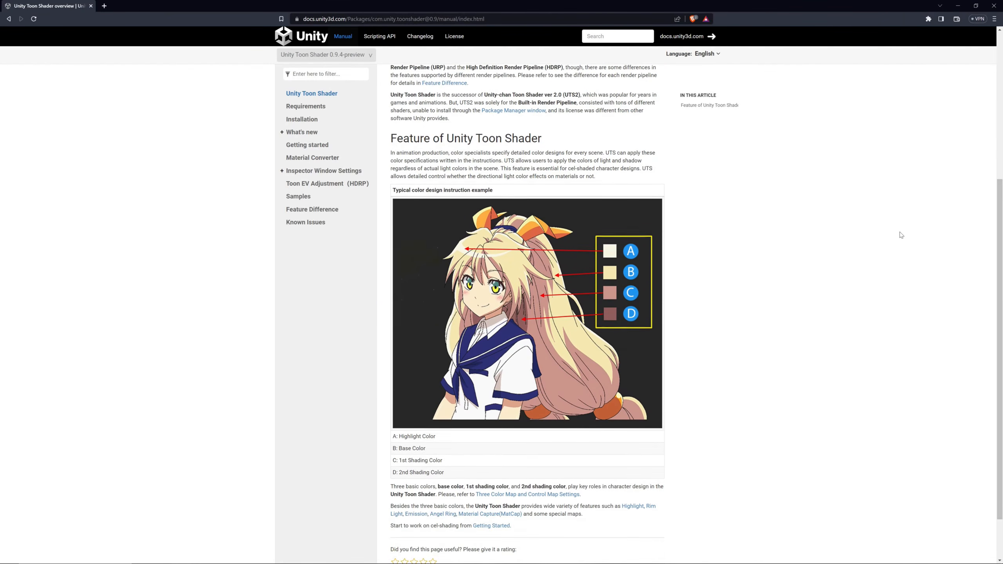